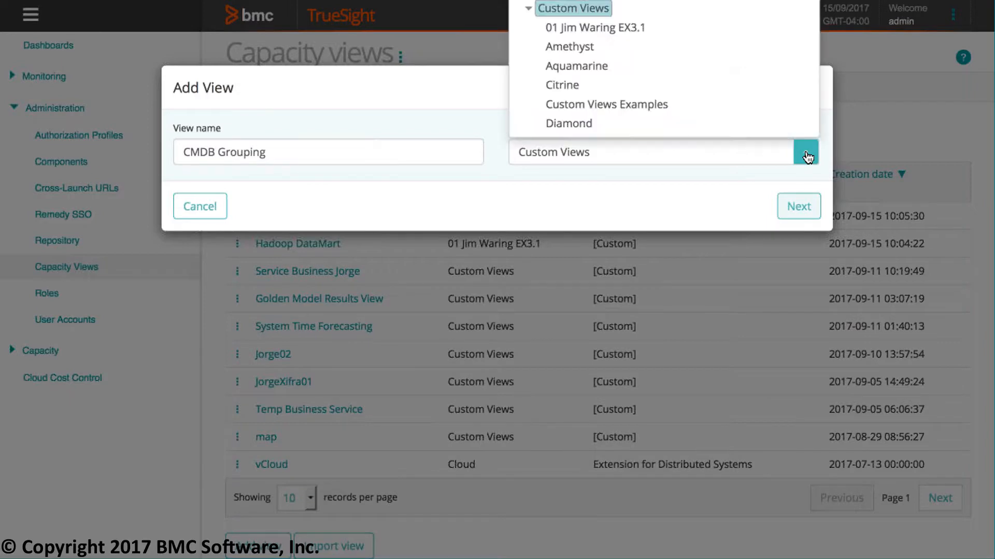
# - Assign the CMDB Grouping view to the EX3.1 view group and create its first page with the System group data explorer template
pyautogui.click(624, 26)
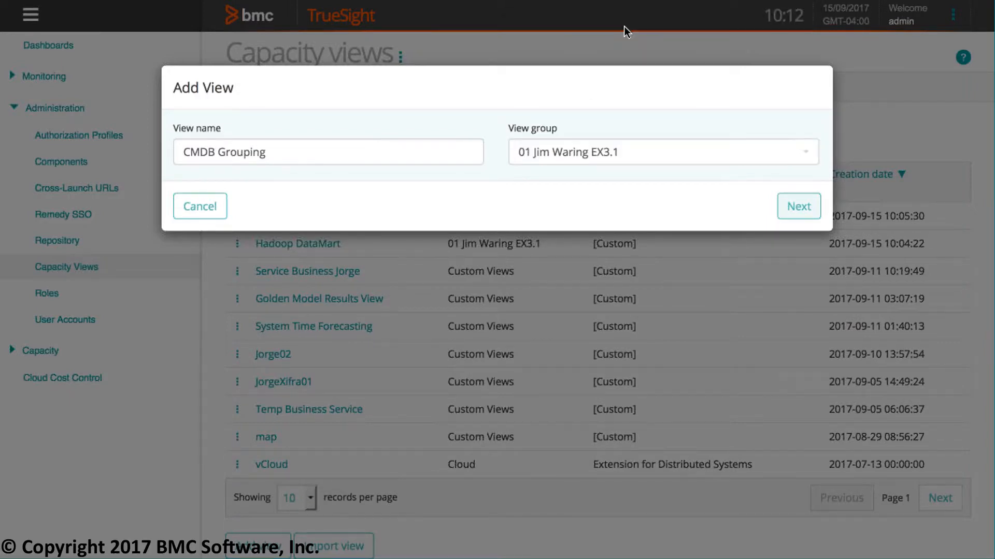
pyautogui.click(799, 212)
pyautogui.scroll(-3, 316, 305)
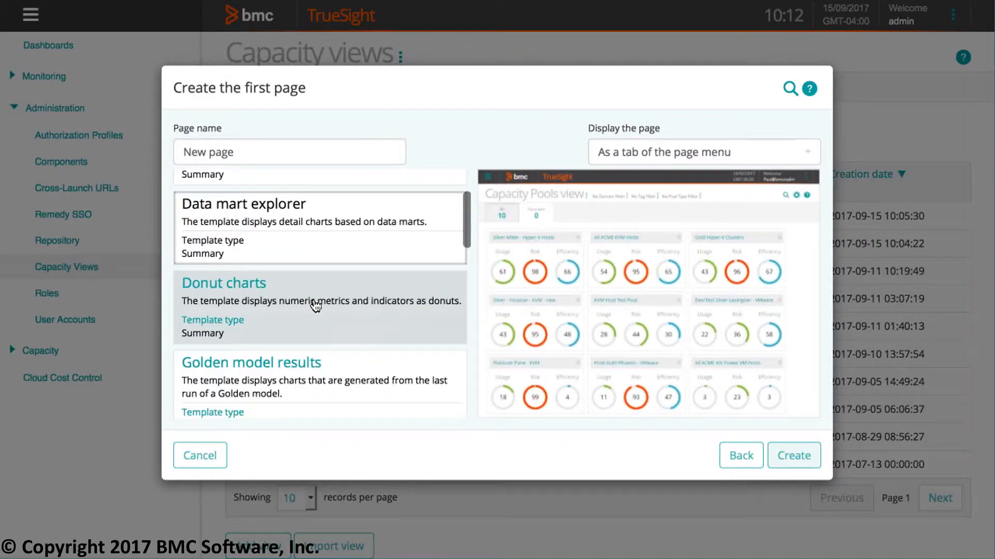
pyautogui.scroll(-5, 316, 306)
pyautogui.click(314, 306)
pyautogui.scroll(-2, 280, 339)
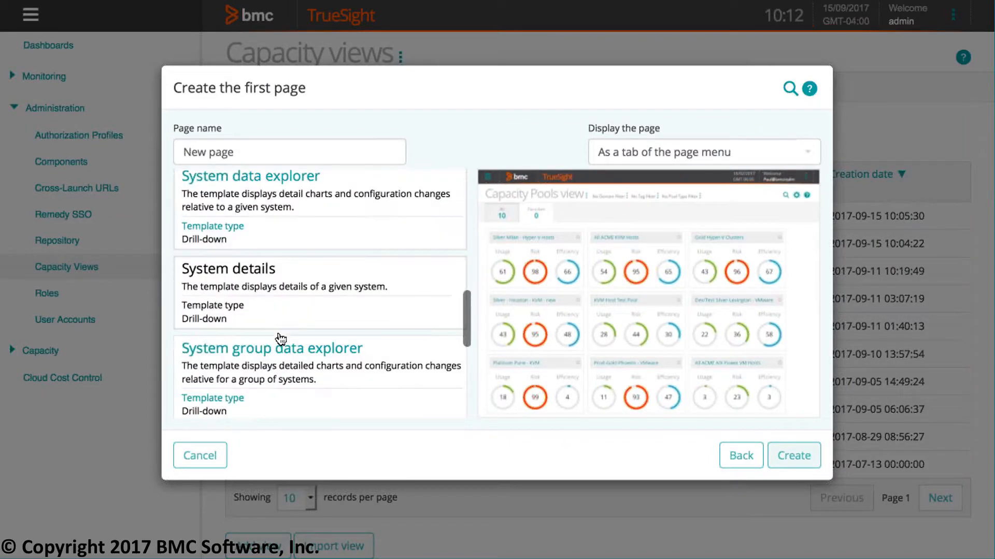
pyautogui.click(263, 366)
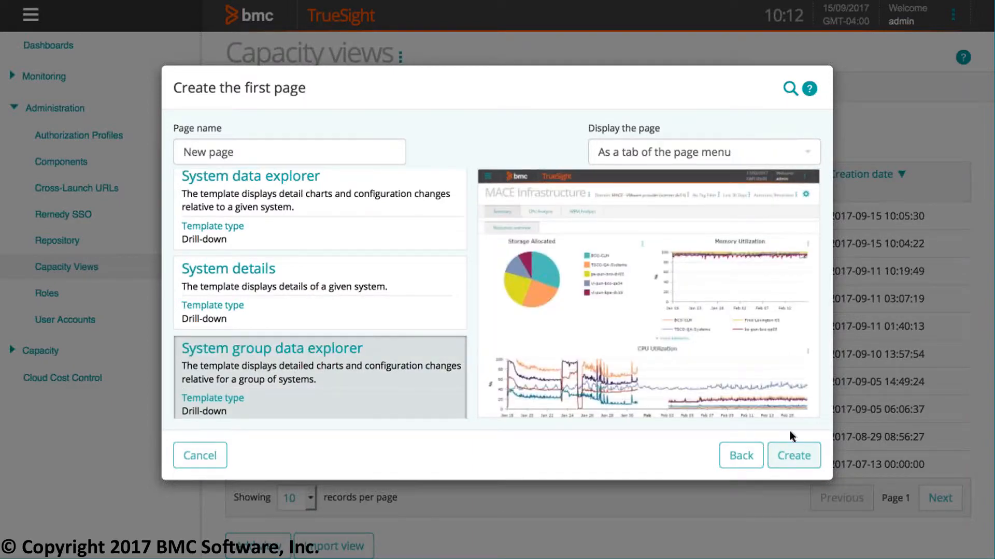
pyautogui.click(805, 458)
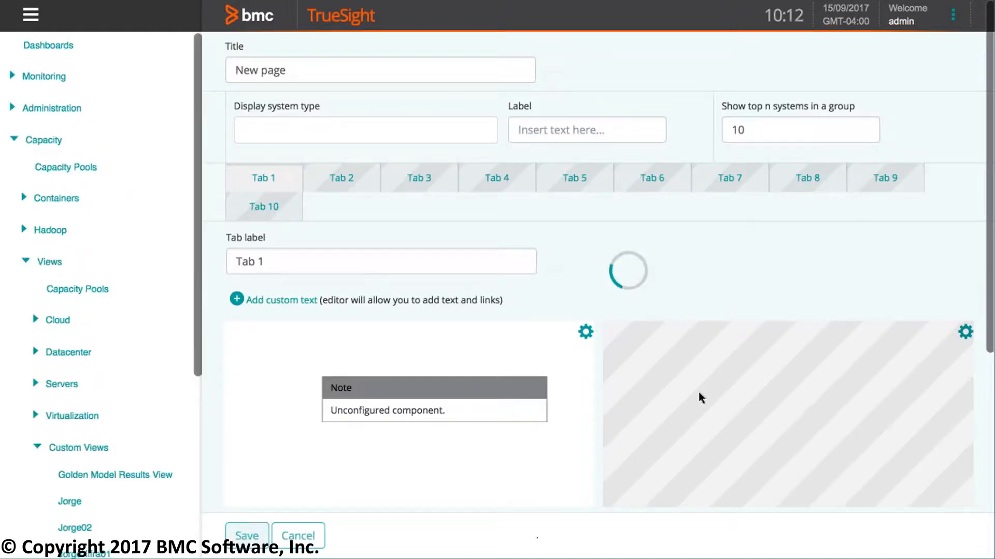
# - Set the first chart on Tab 1 to the Pie Chart template and title it CPU
pyautogui.scroll(-5, 701, 399)
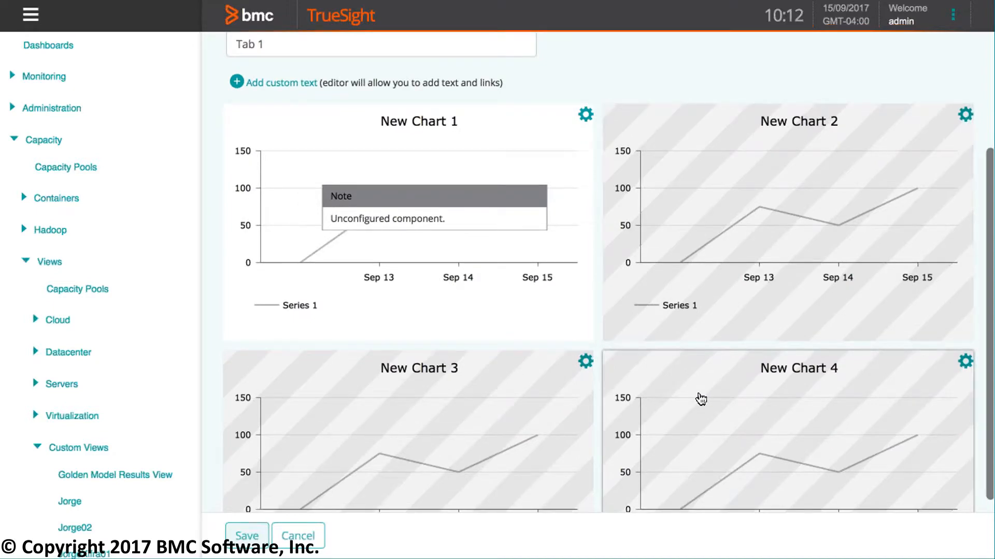
pyautogui.scroll(2, 701, 398)
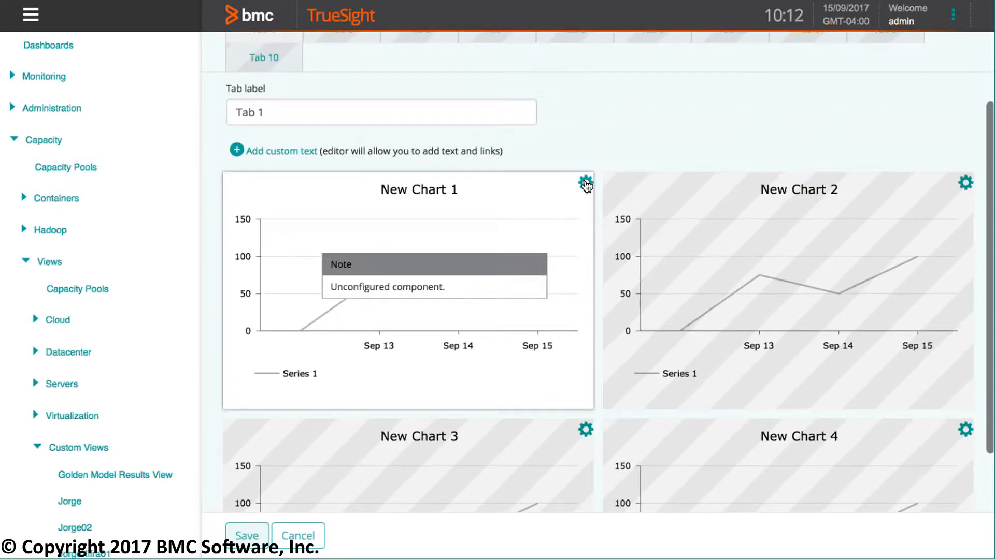
pyautogui.click(586, 184)
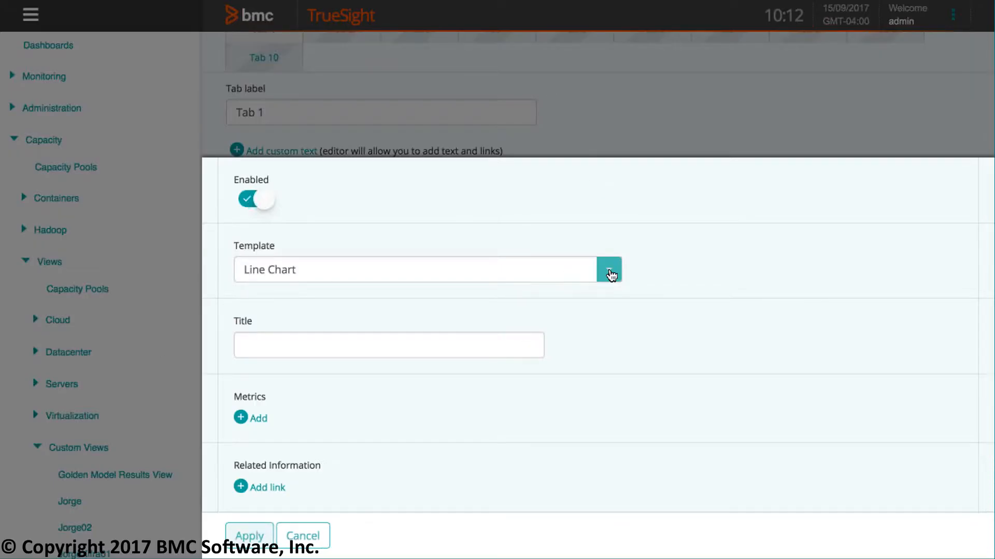
pyautogui.click(609, 277)
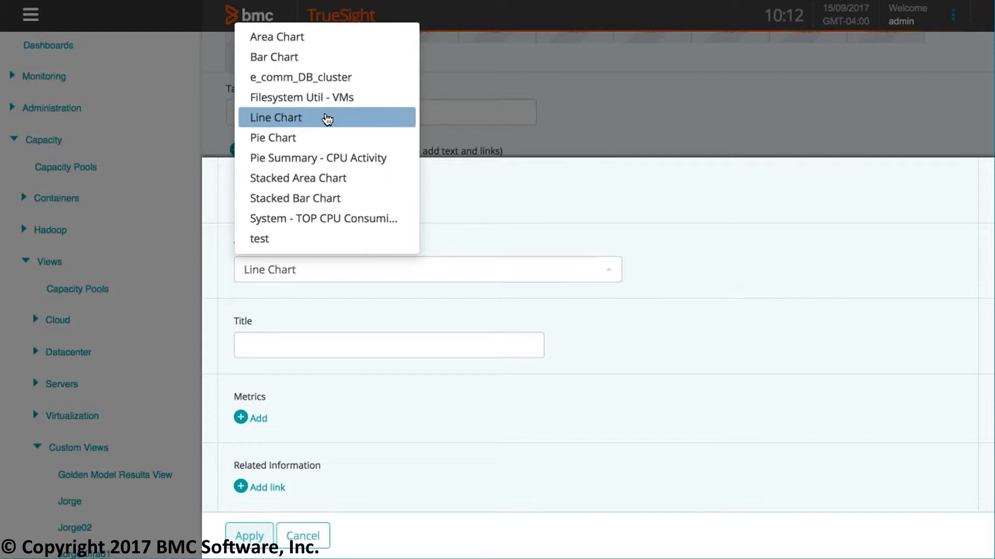
pyautogui.scroll(-5, 310, 140)
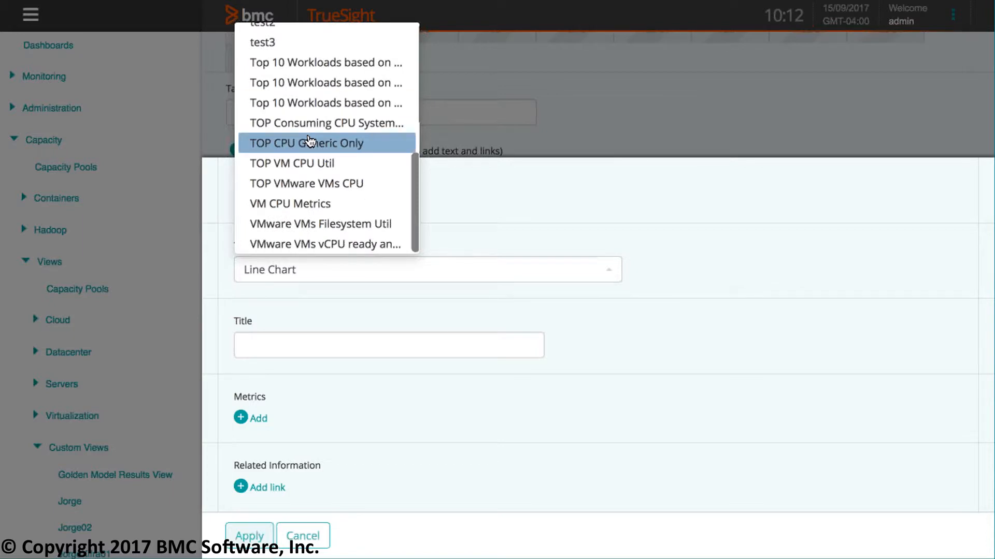
pyautogui.scroll(5, 310, 141)
pyautogui.scroll(2, 310, 140)
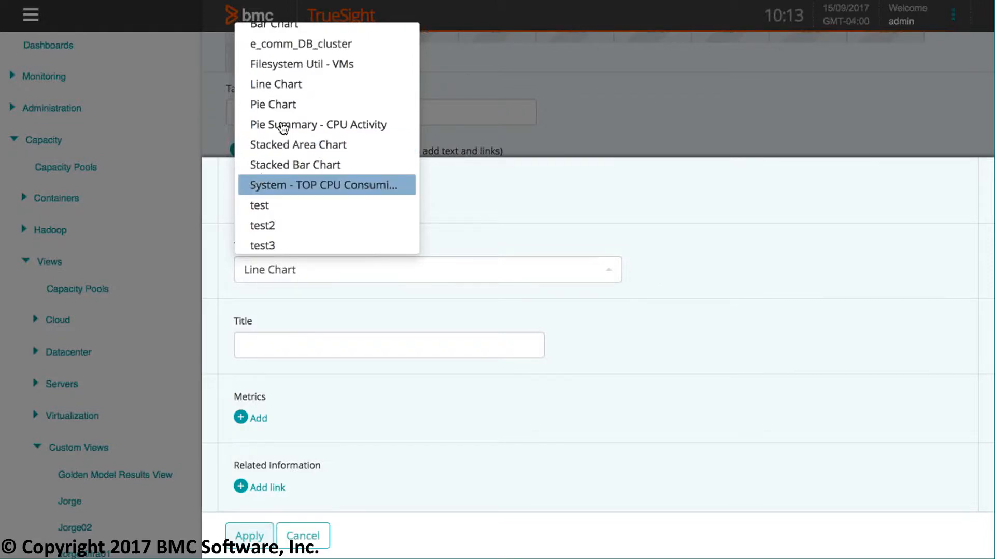
pyautogui.click(281, 105)
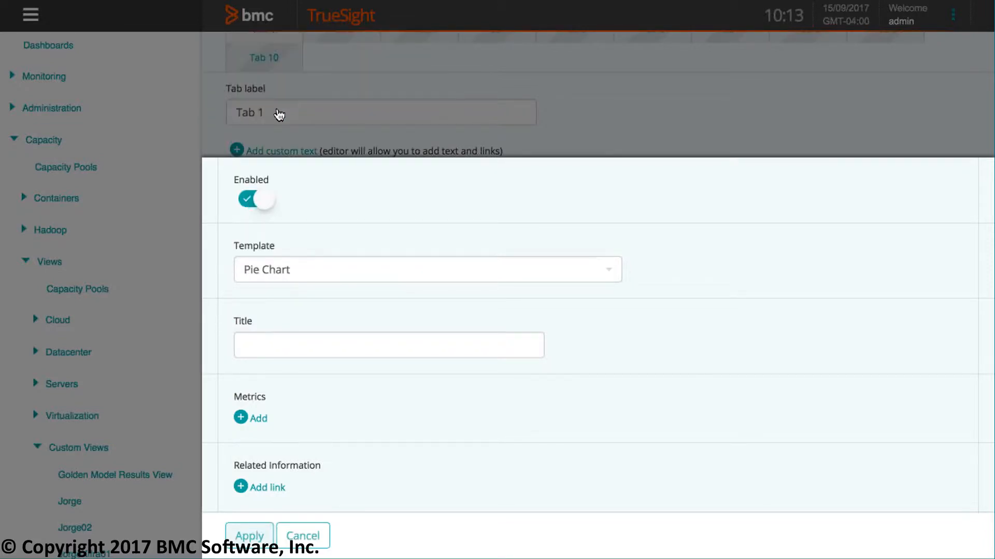
pyautogui.click(335, 345)
pyautogui.write('CPU')
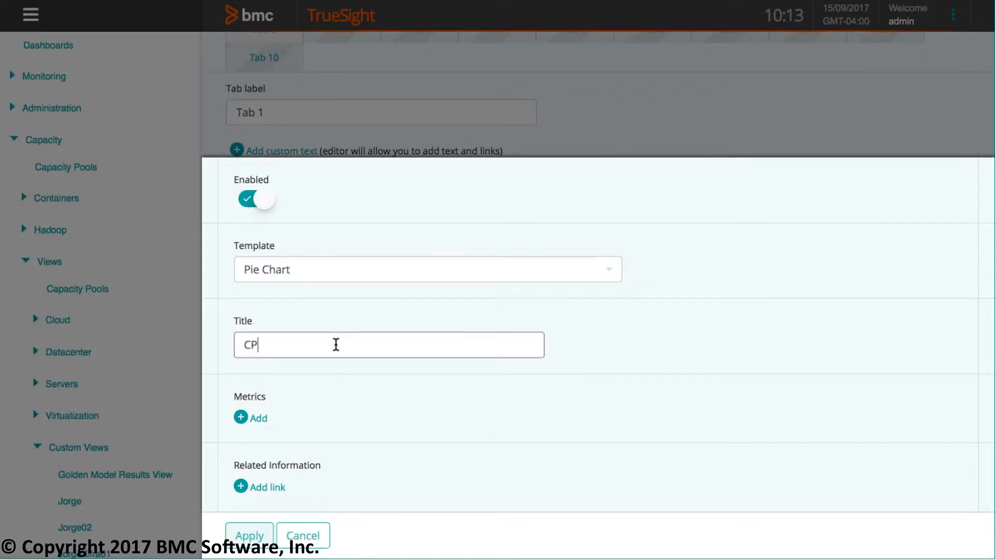
# - Add the CPU_UTIL metric to the pie chart and apply the chart's configuration
pyautogui.click(239, 417)
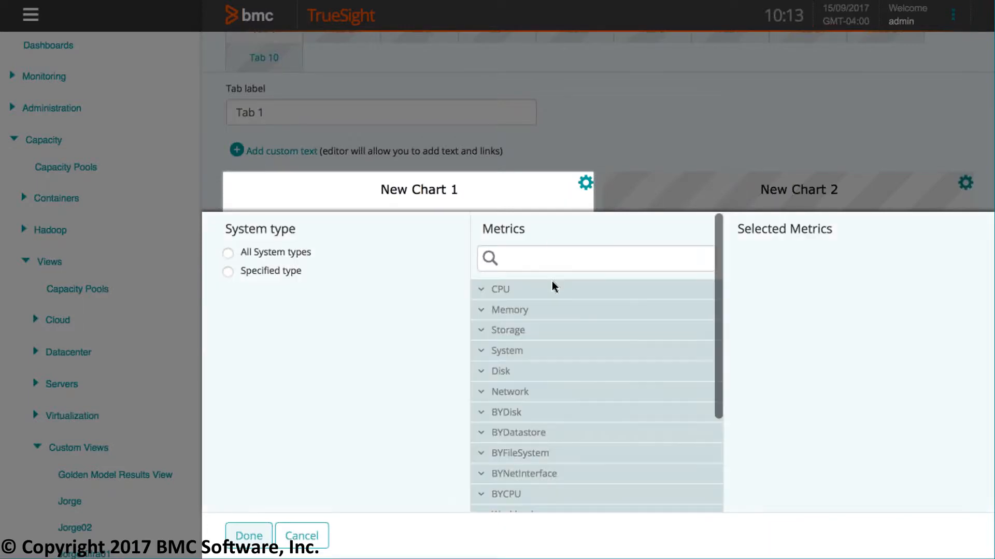
pyautogui.click(545, 257)
pyautogui.write('C')
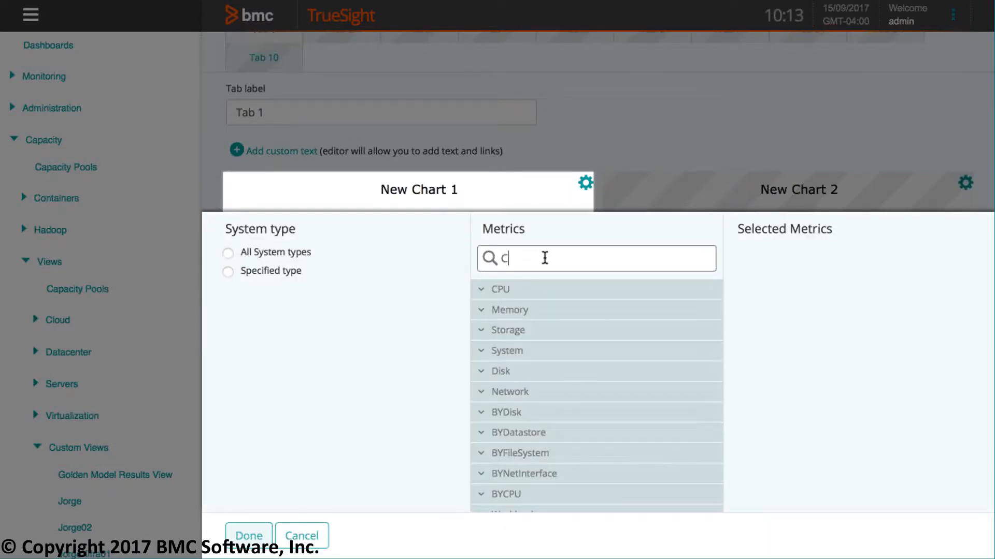
pyautogui.write('PU_')
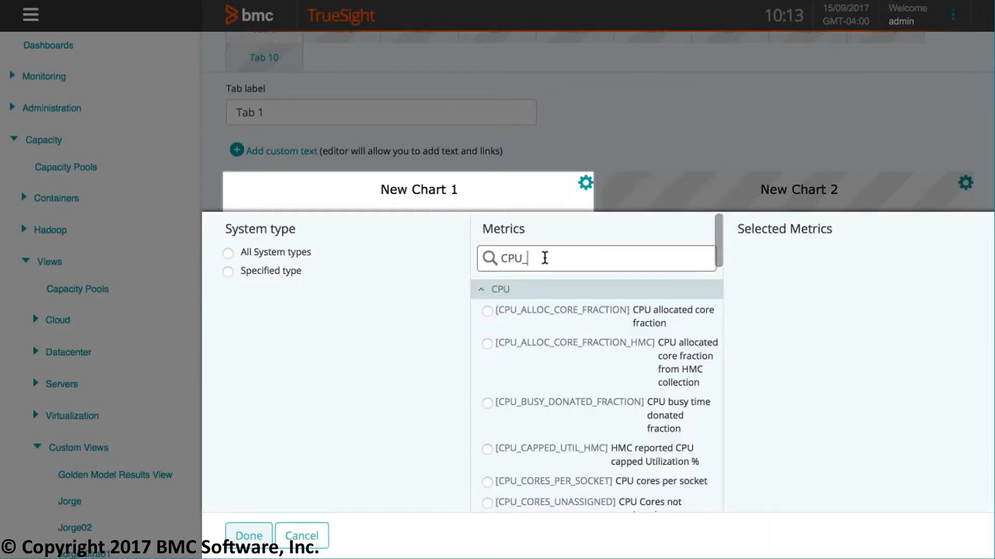
pyautogui.write('UTIL')
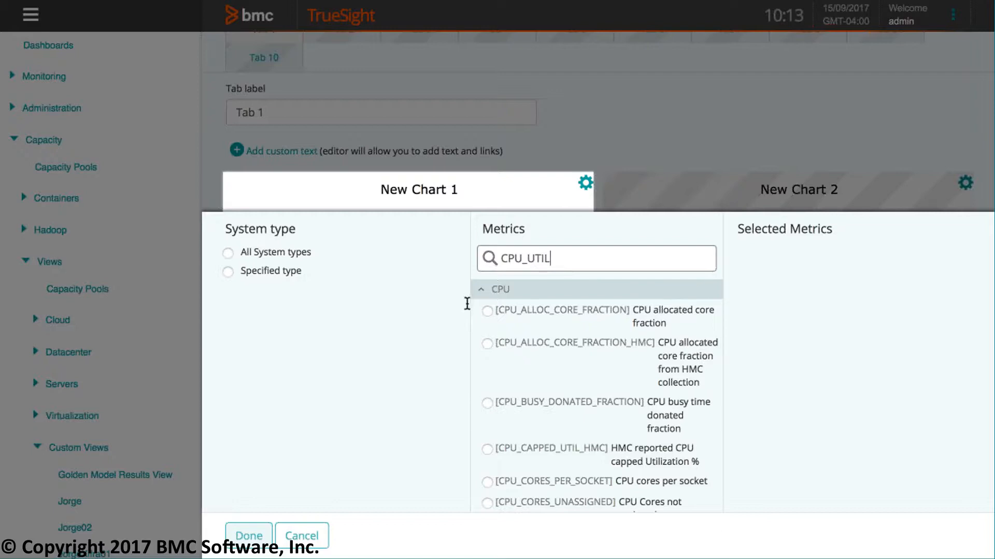
pyautogui.click(487, 311)
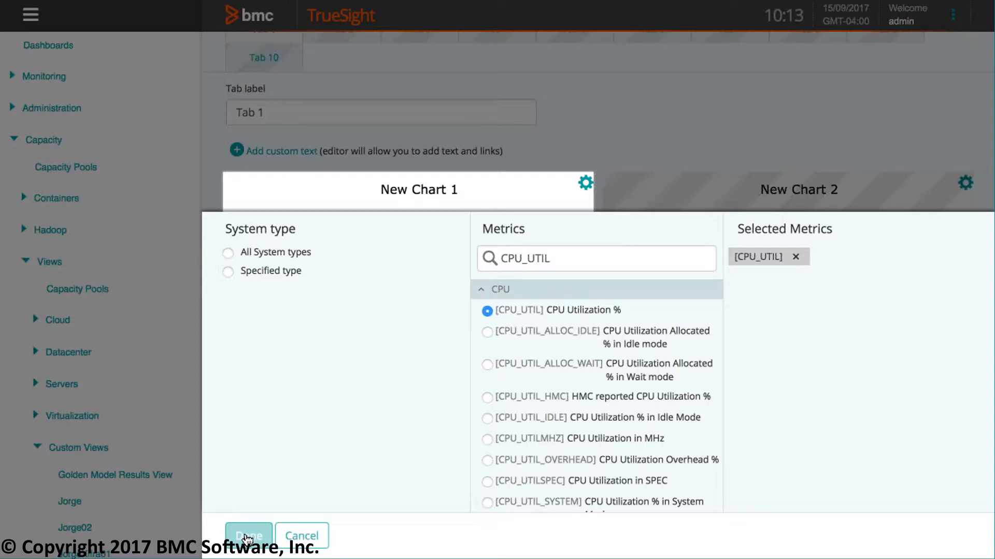
pyautogui.click(248, 537)
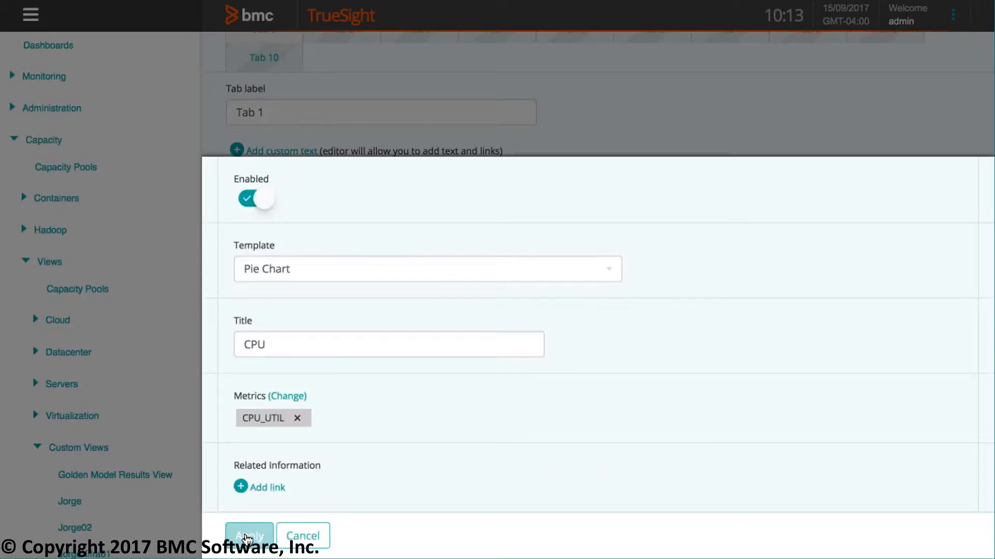
pyautogui.click(243, 538)
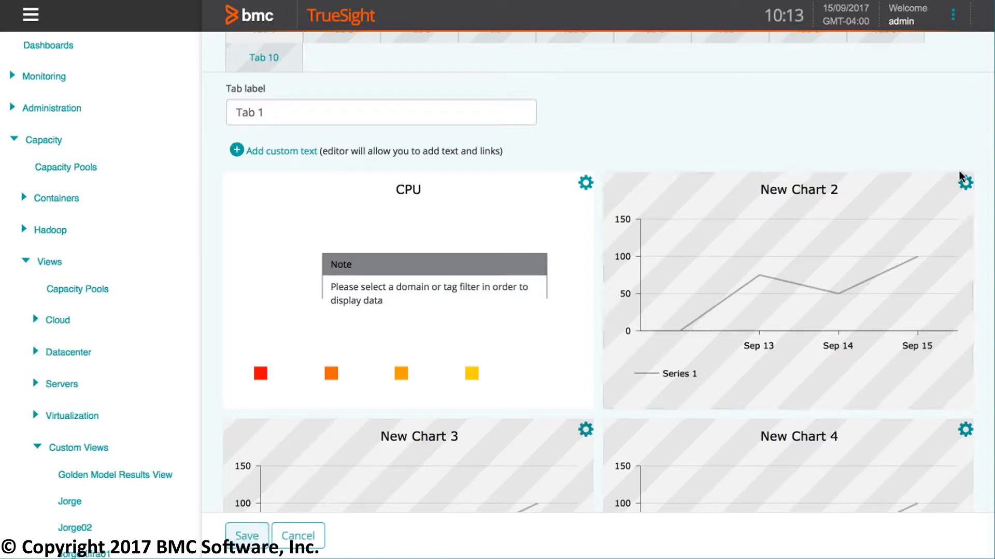
# - Open the configuration of New Chart 2 and title the line chart CPU
pyautogui.click(965, 184)
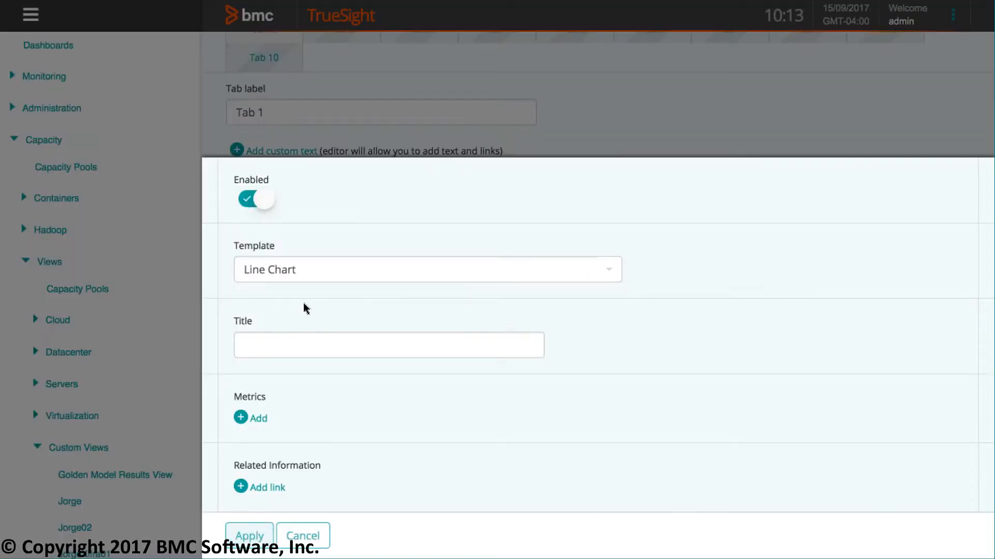
pyautogui.click(282, 349)
pyautogui.write('CPU')
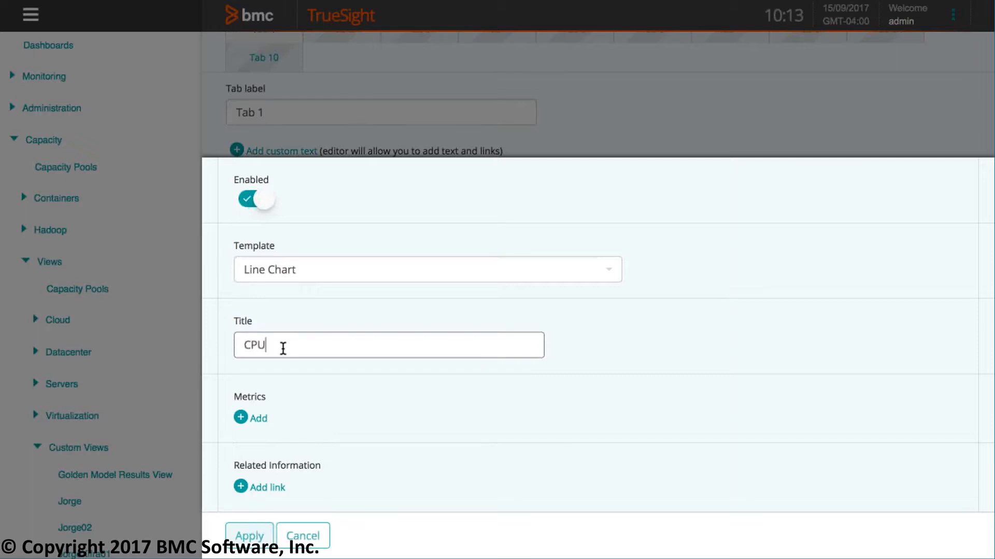
# - Add the CPU_UTIL metric to the line chart, apply its configuration and save the page
pyautogui.click(240, 417)
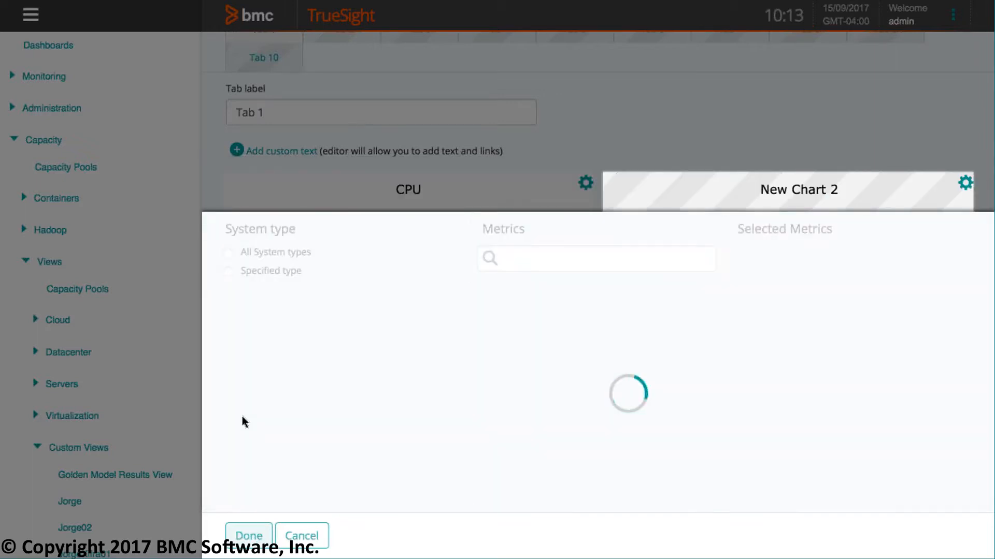
pyautogui.click(527, 257)
pyautogui.write('CPU')
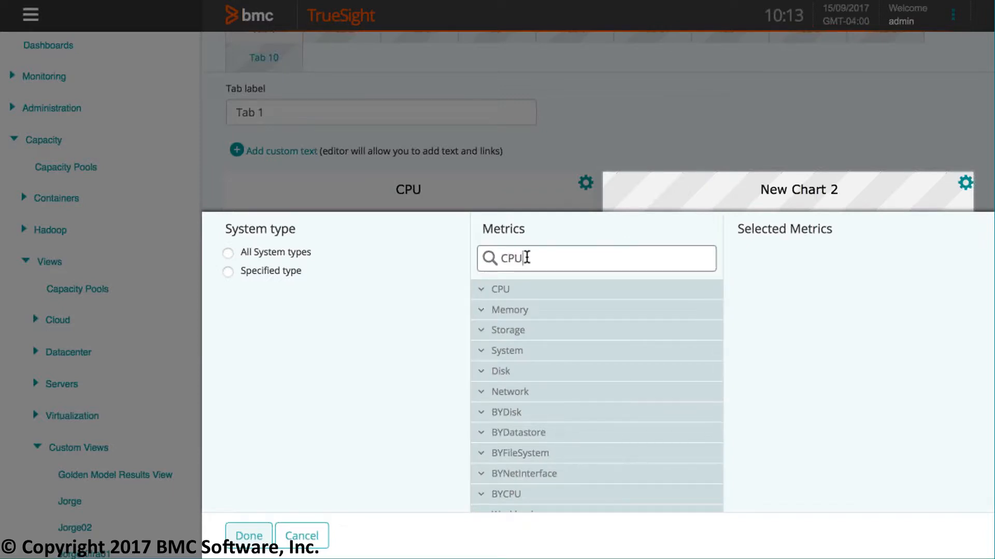
pyautogui.write('_UTIL')
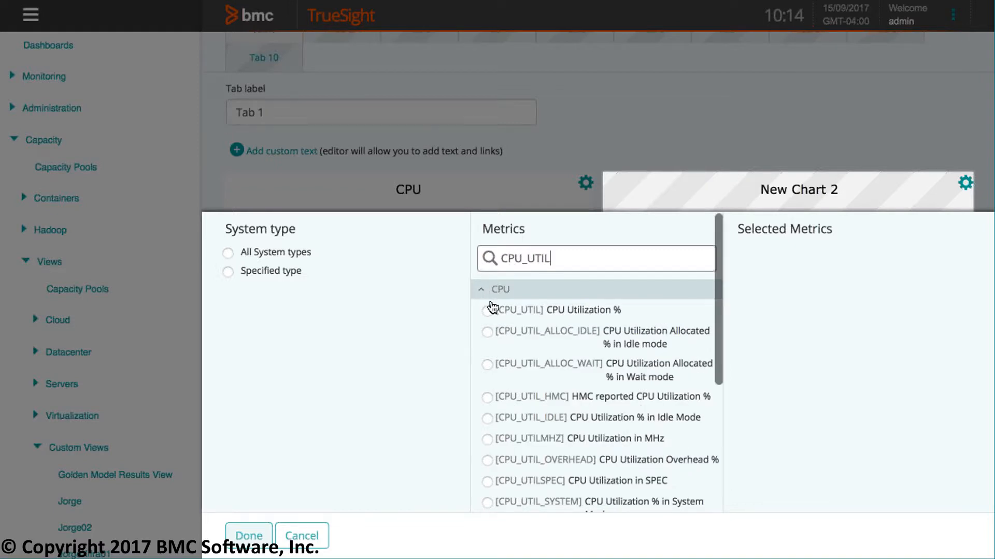
pyautogui.click(487, 311)
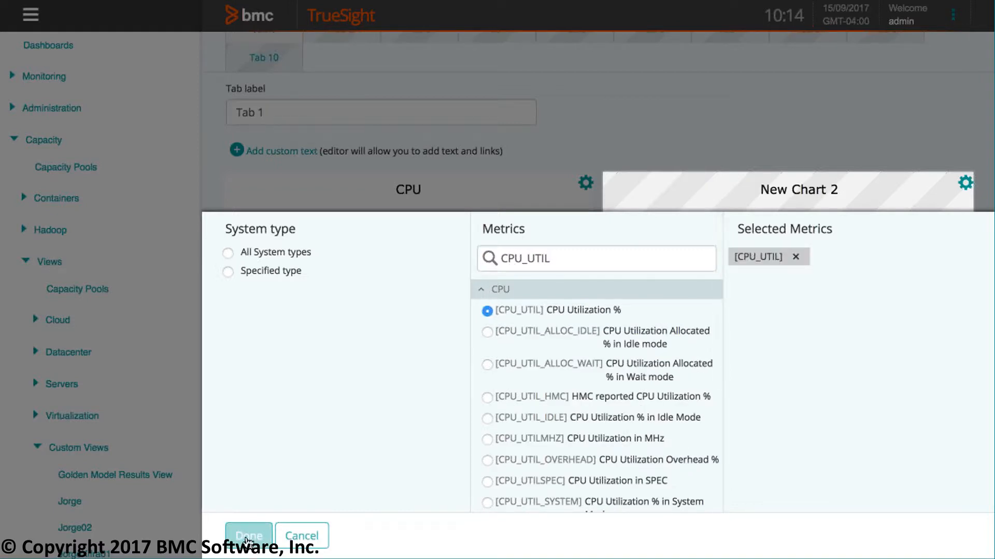
pyautogui.click(248, 537)
pyautogui.click(248, 537)
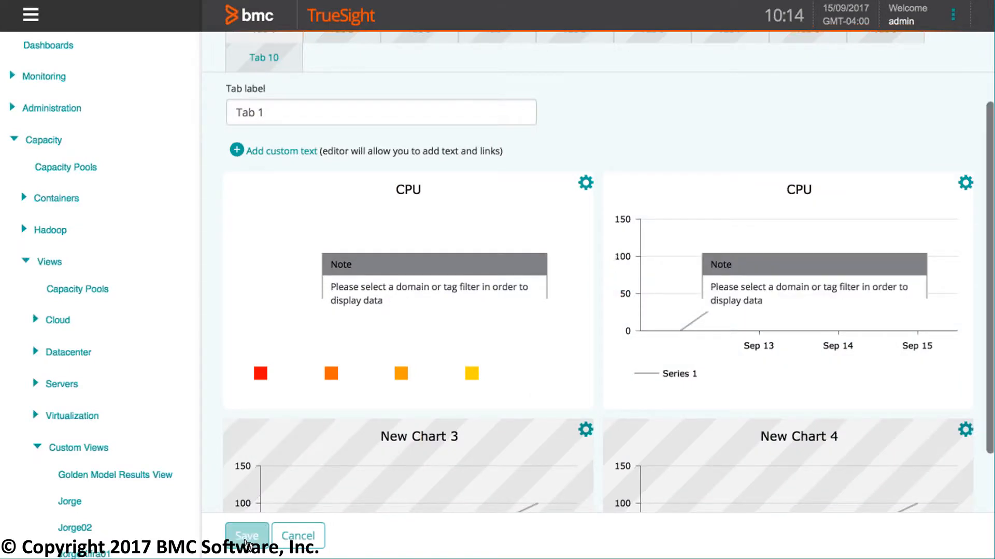
pyautogui.click(246, 536)
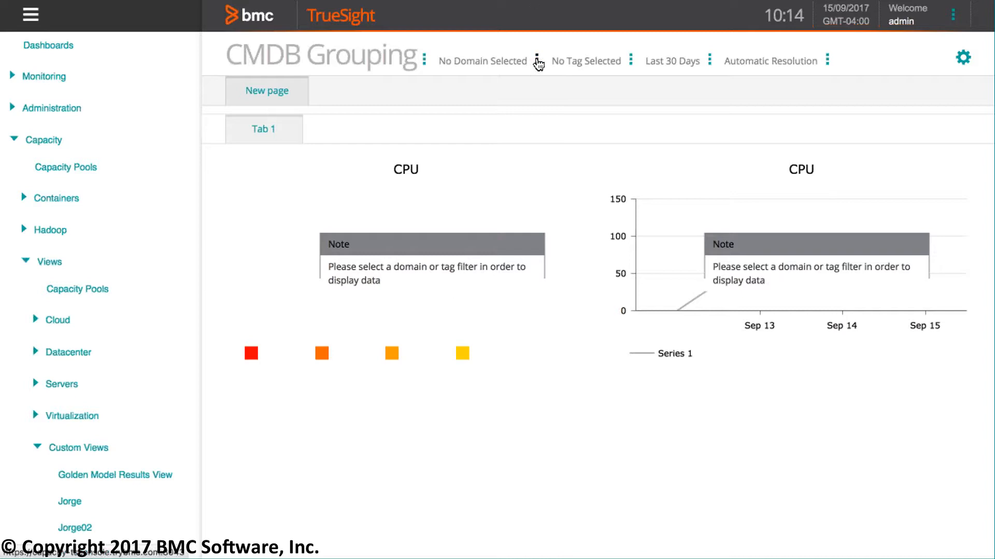
# - Filter the CMDB Grouping view by the CMDB domain
pyautogui.click(537, 62)
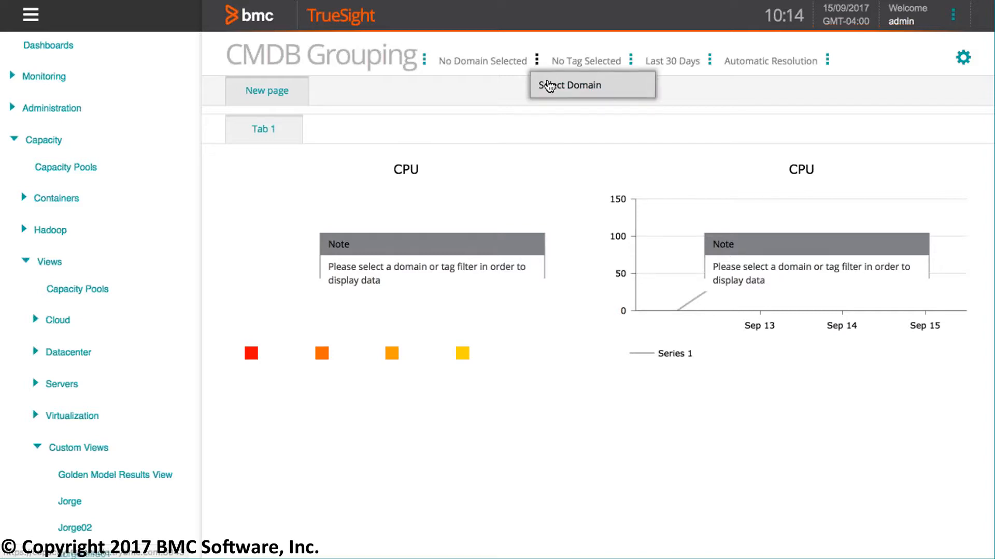
pyautogui.click(549, 86)
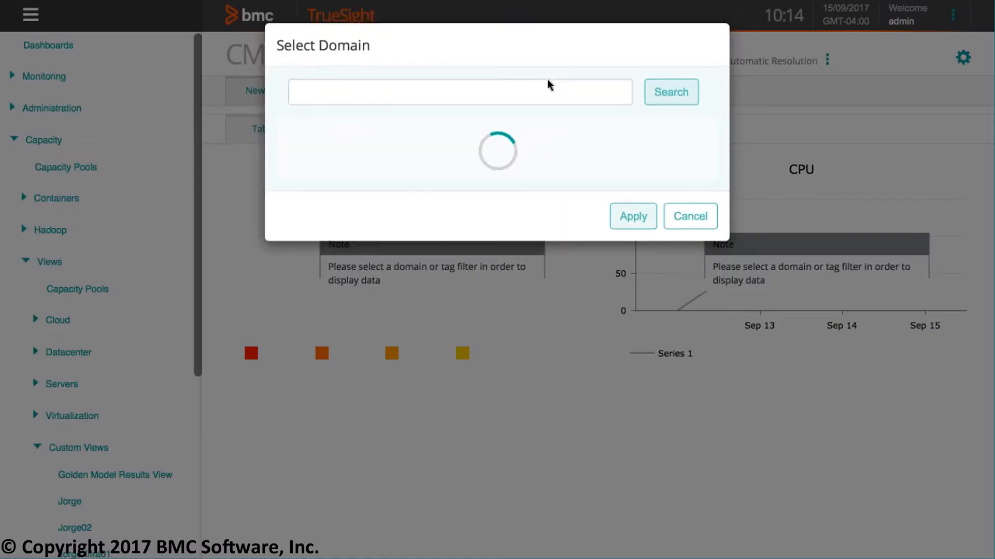
pyautogui.scroll(-5, 386, 327)
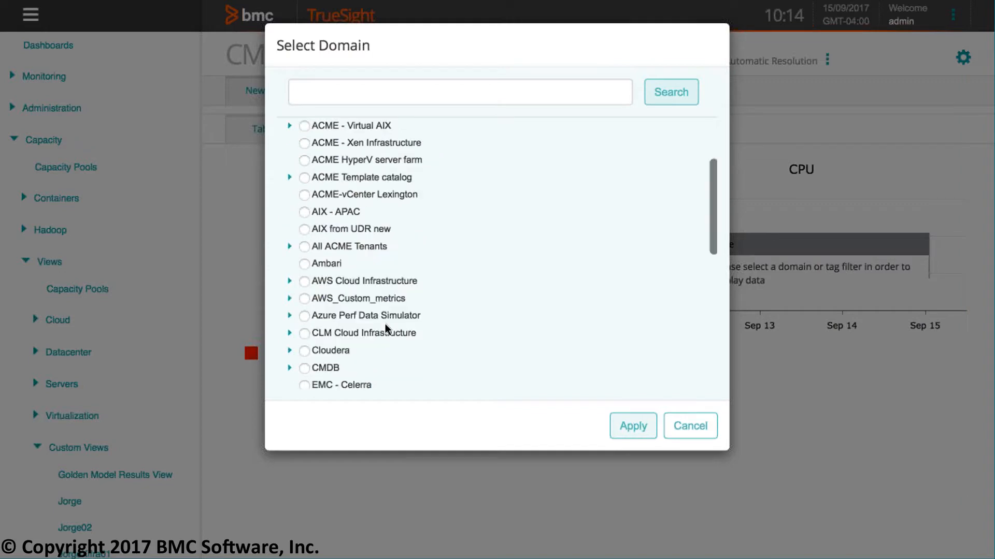
pyautogui.click(305, 200)
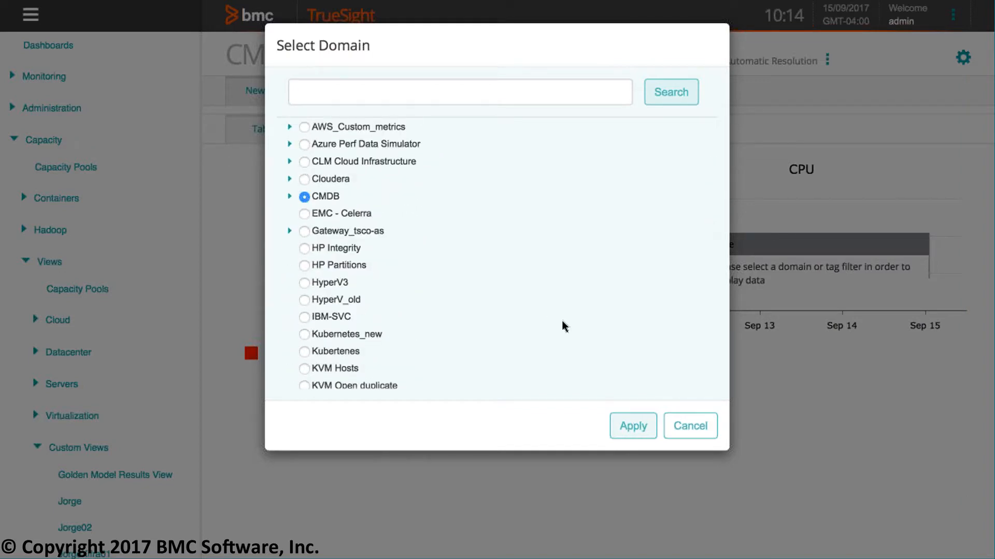
pyautogui.click(631, 429)
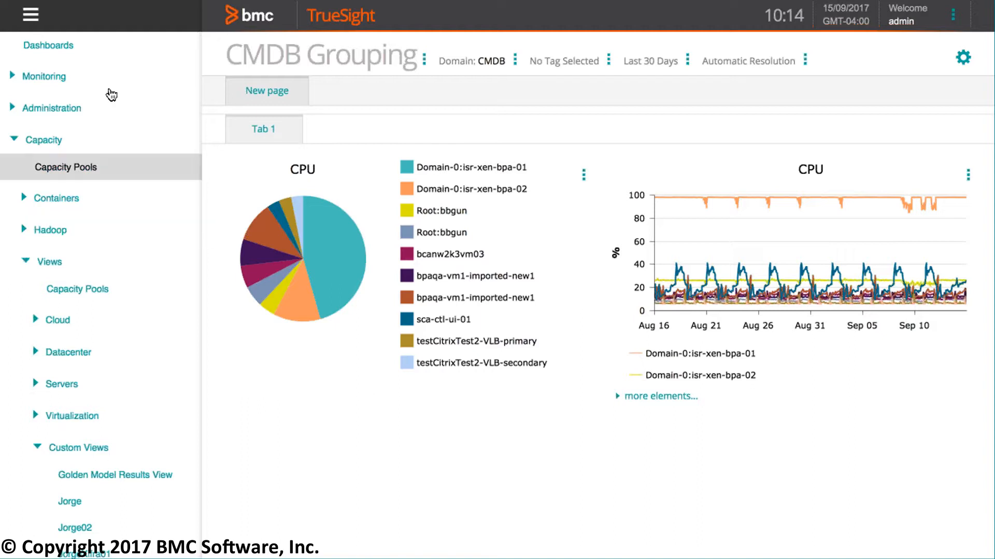
# - Collapse the side navigation and hide the Domain-0:isr-xen-bpa-01 series in the CPU pie chart
pyautogui.click(32, 15)
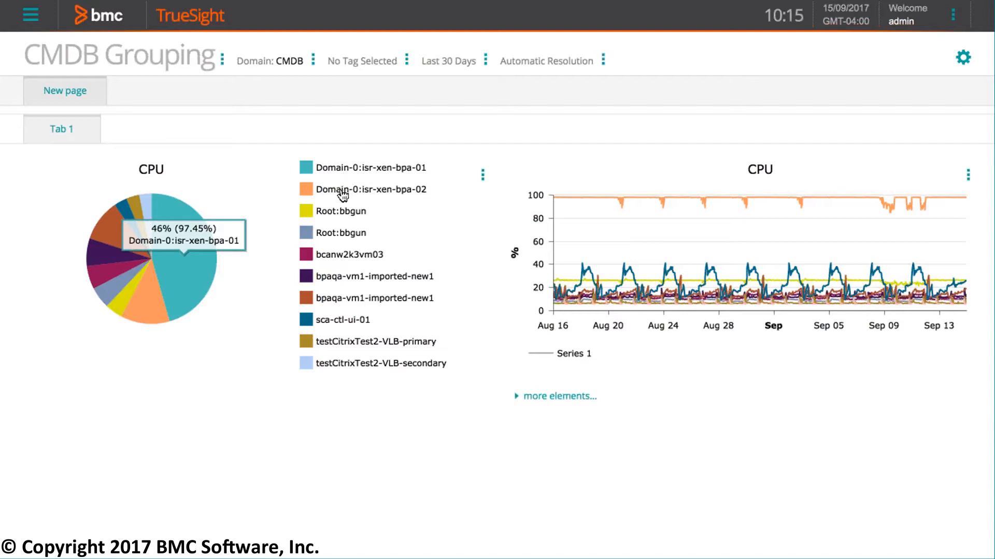
pyautogui.click(308, 168)
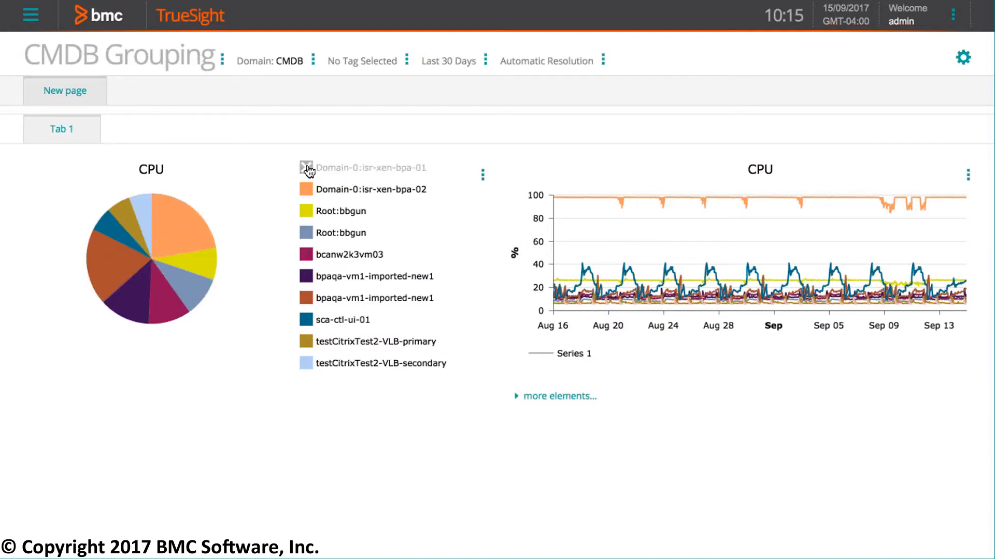
# - Hide and restore the Domain-0:isr-xen-bpa-02 series in the CPU pie chart, and show the Domain-0:isr-xen-bpa-01 series again
pyautogui.moveTo(182, 217)
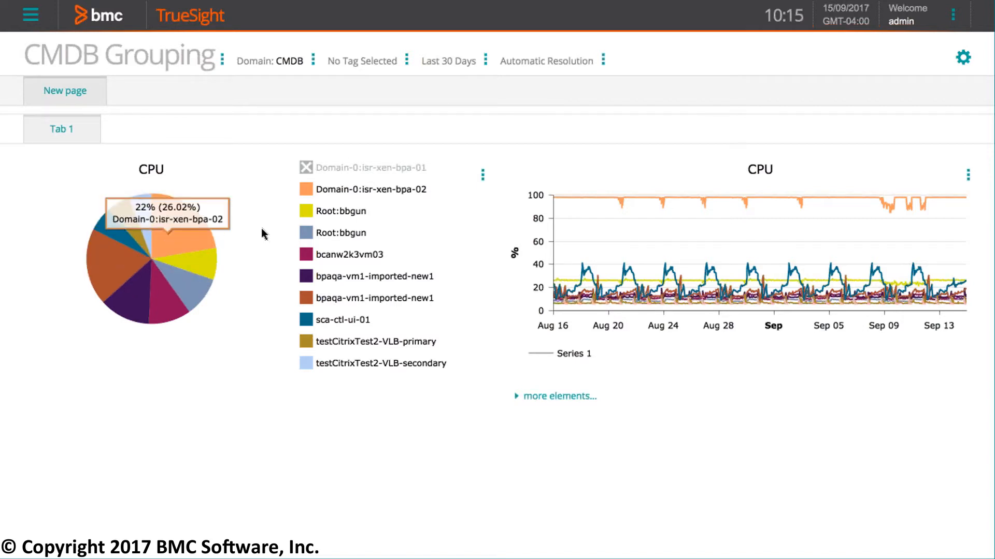
pyautogui.click(307, 193)
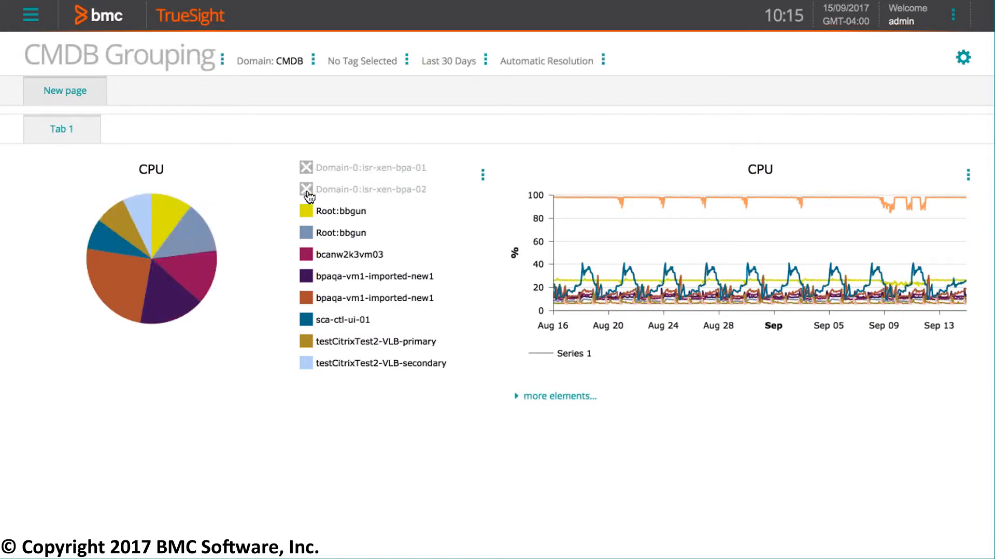
pyautogui.click(307, 192)
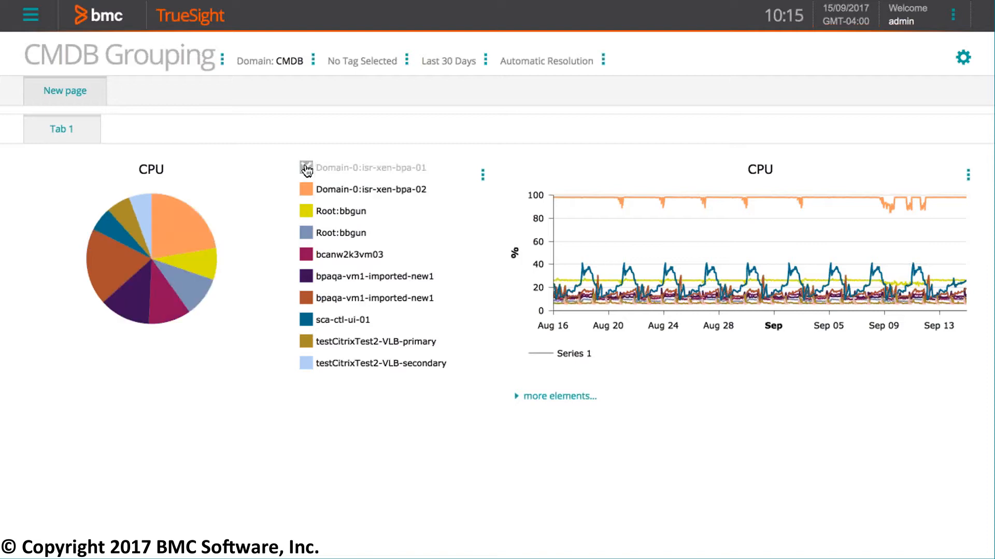
pyautogui.click(307, 168)
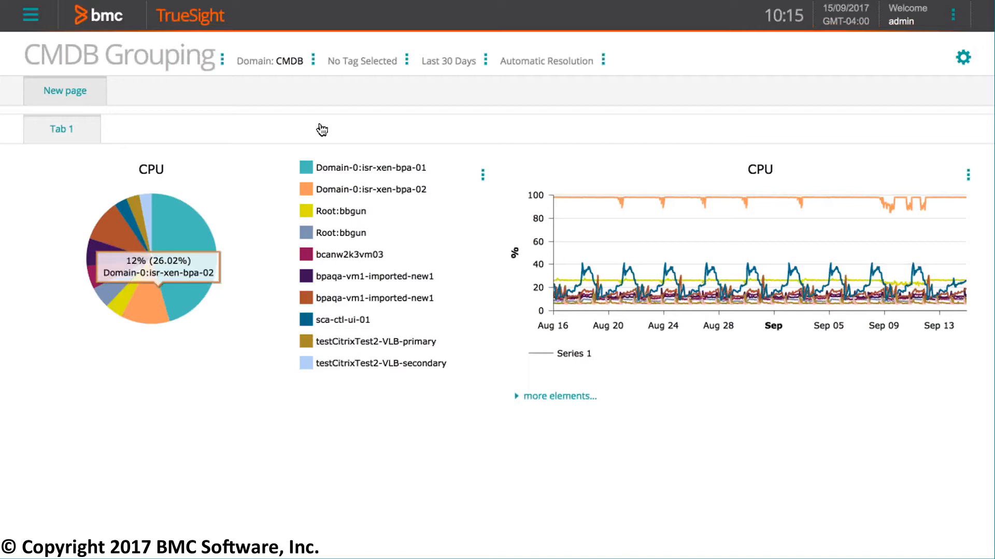
# - Filter the CMDB Grouping view by the Human Resources Management domain under CMDB
pyautogui.click(314, 61)
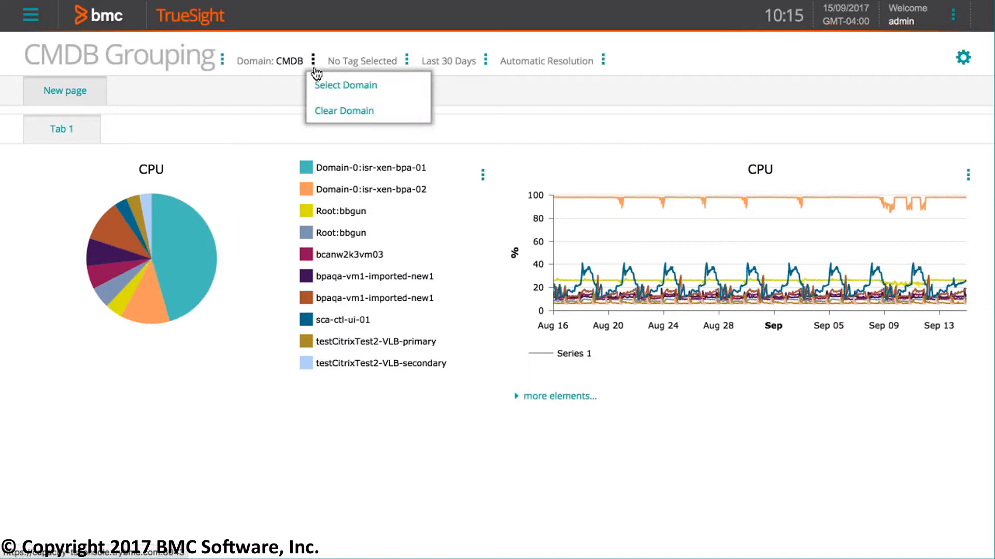
pyautogui.click(325, 84)
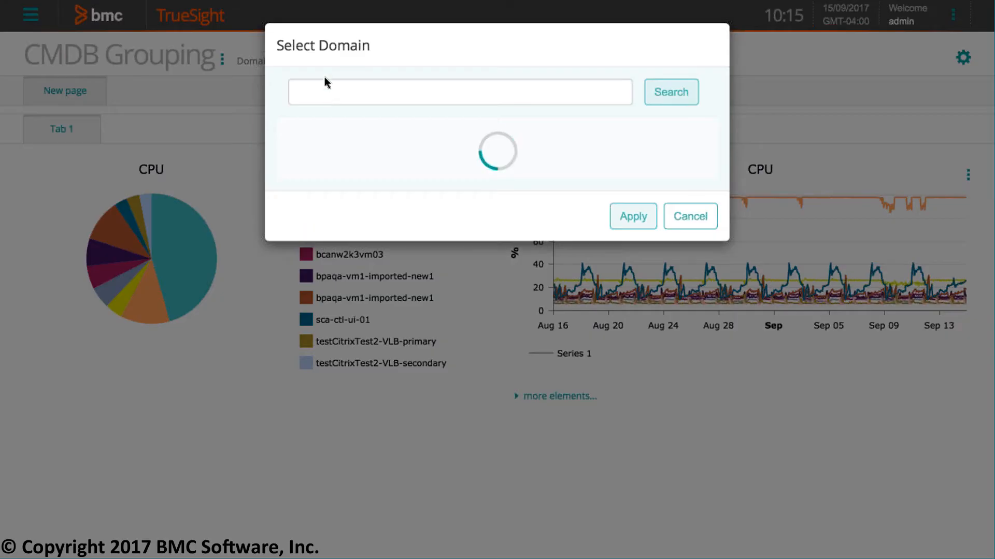
pyautogui.scroll(-5, 370, 247)
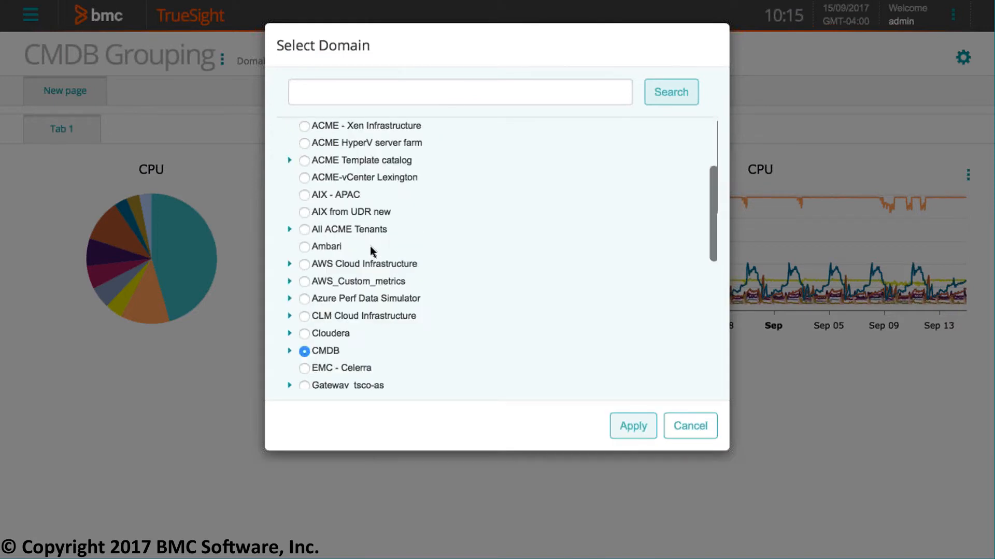
pyautogui.click(290, 202)
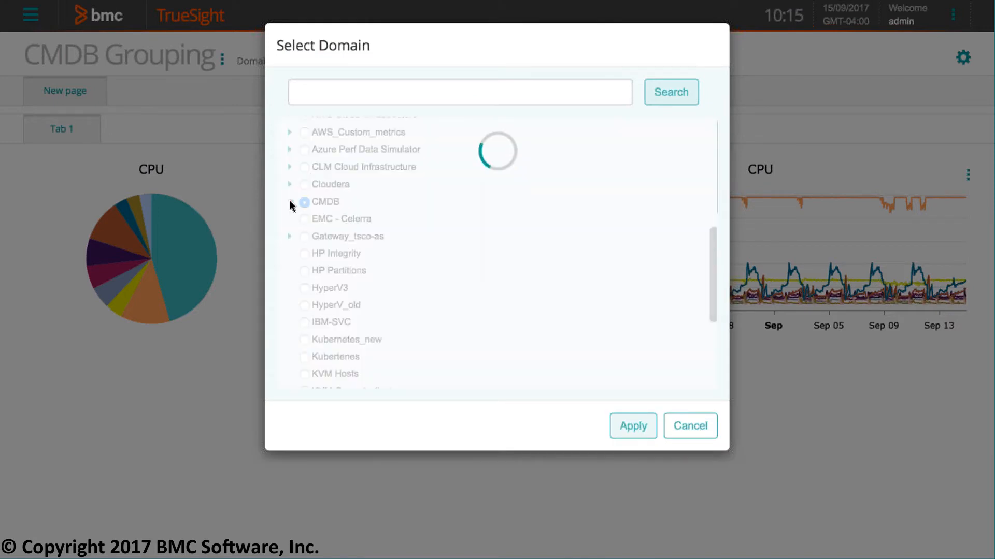
pyautogui.scroll(-5, 448, 273)
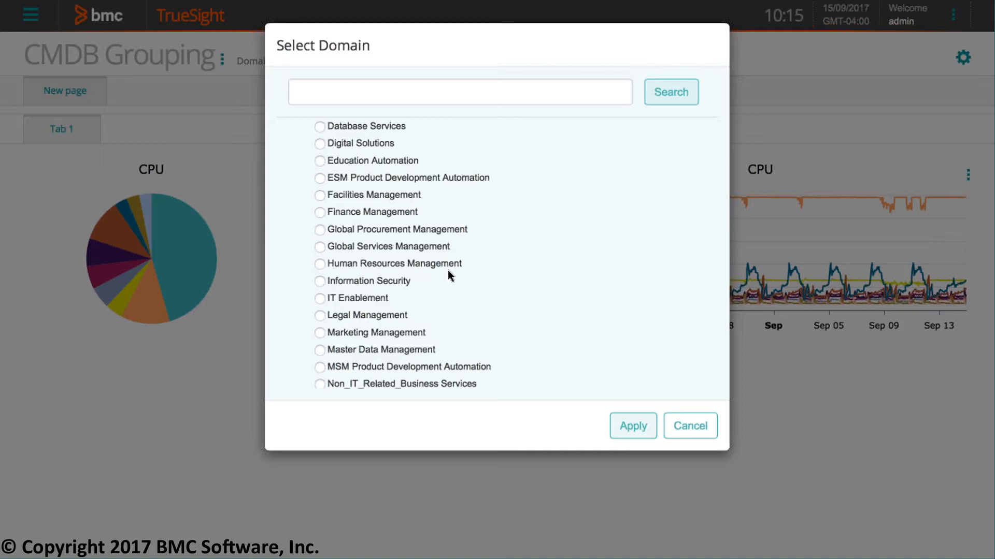
pyautogui.scroll(-1, 449, 275)
pyautogui.click(319, 254)
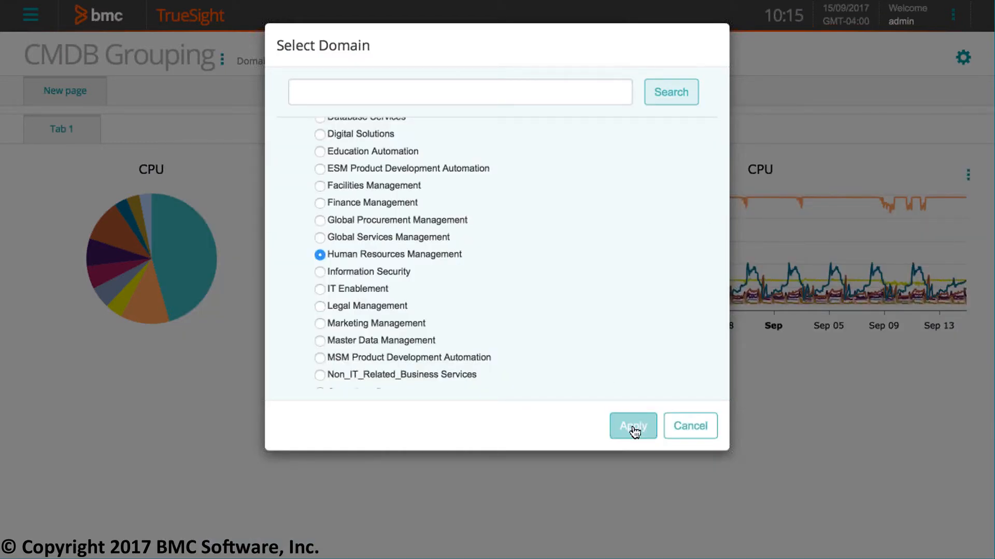
pyautogui.click(633, 428)
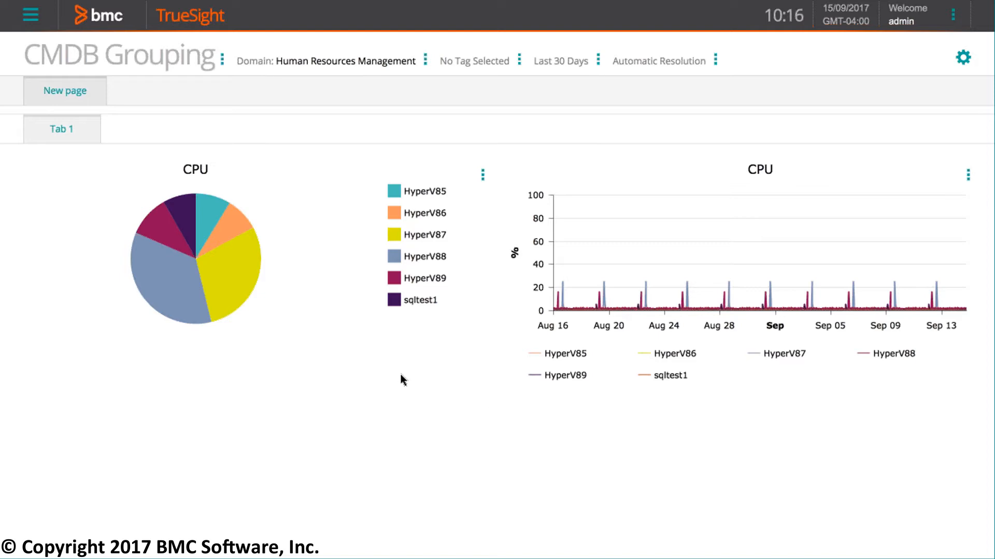
# - Switch the view's domain filter from Human Resources Management back to the parent CMDB domain
pyautogui.click(426, 60)
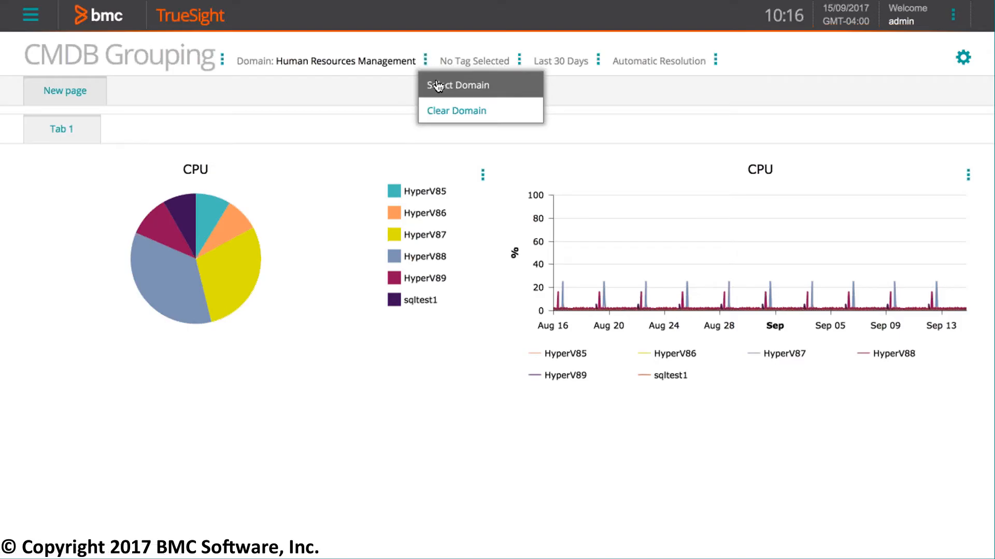
pyautogui.click(438, 84)
pyautogui.scroll(-5, 348, 280)
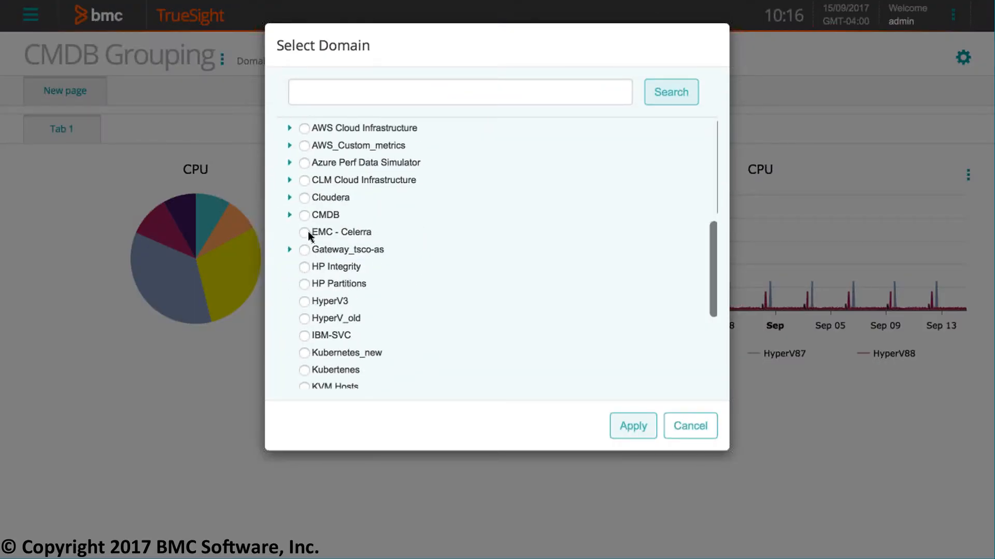
pyautogui.scroll(-1, 305, 214)
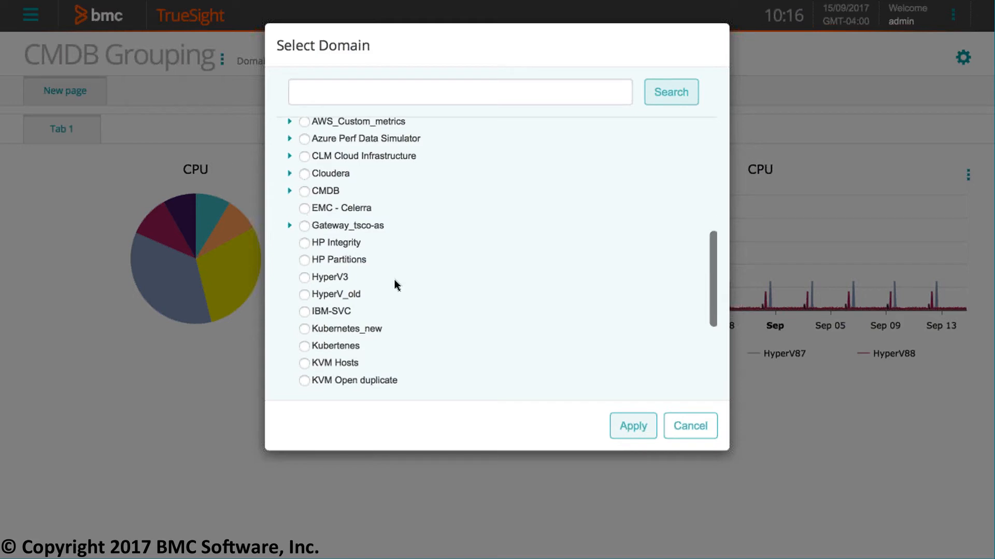
pyautogui.scroll(3, 395, 281)
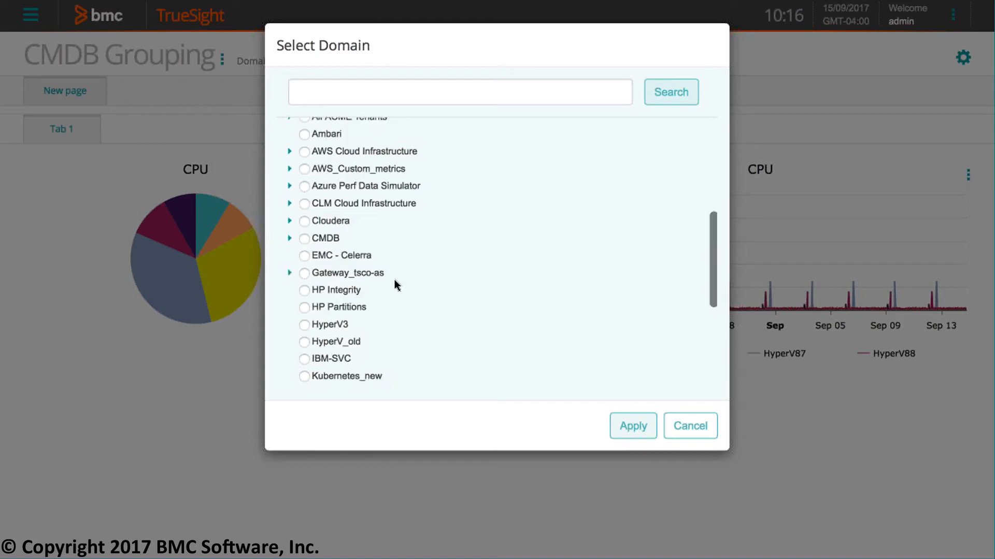
pyautogui.scroll(-3, 397, 285)
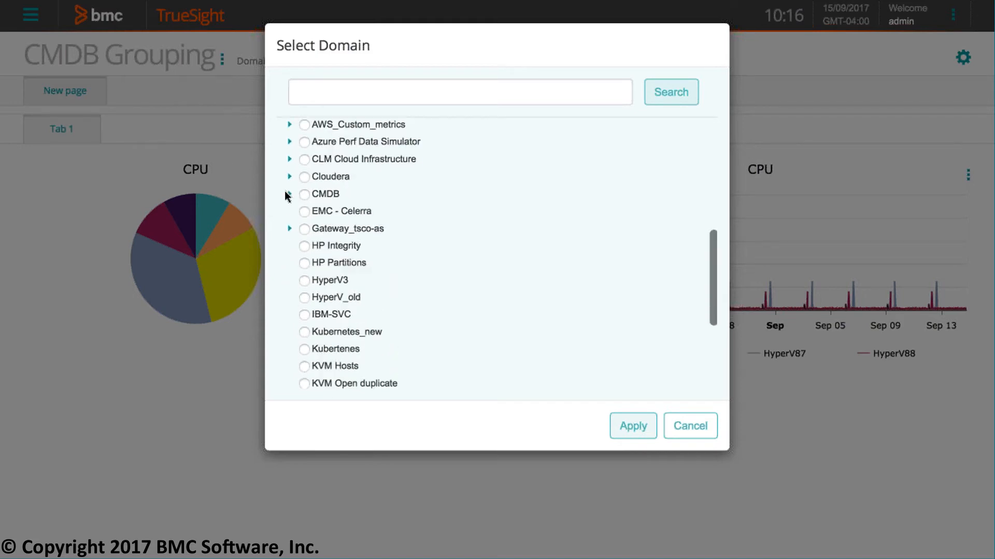
pyautogui.click(304, 194)
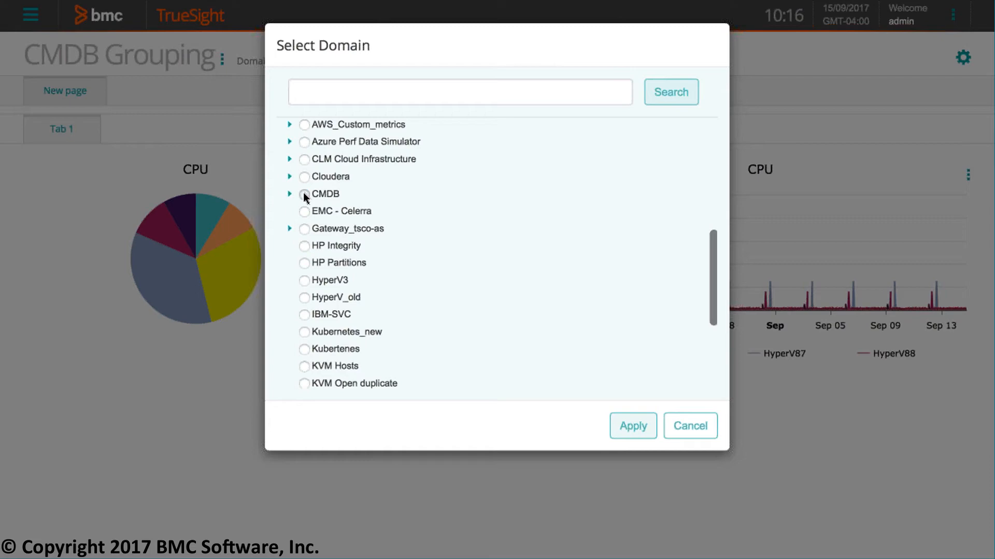
pyautogui.click(632, 426)
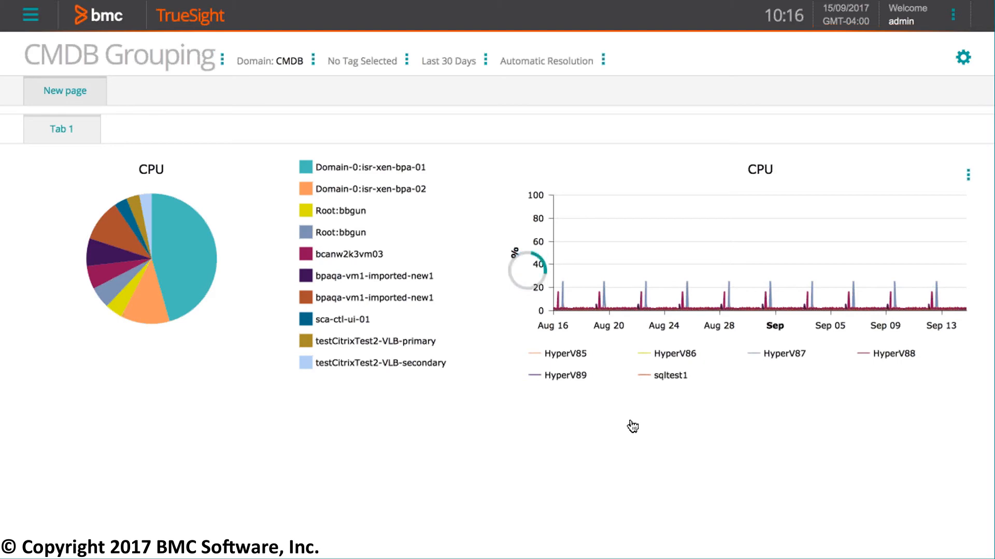
# - Filter the CMDB Grouping view by the Windows tag from the OS Family tag group
pyautogui.click(407, 60)
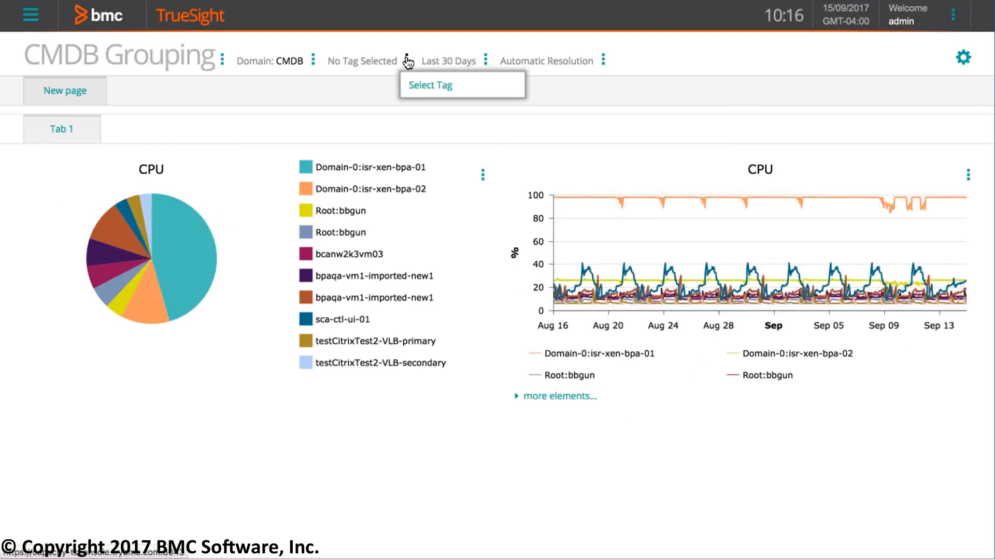
pyautogui.click(412, 86)
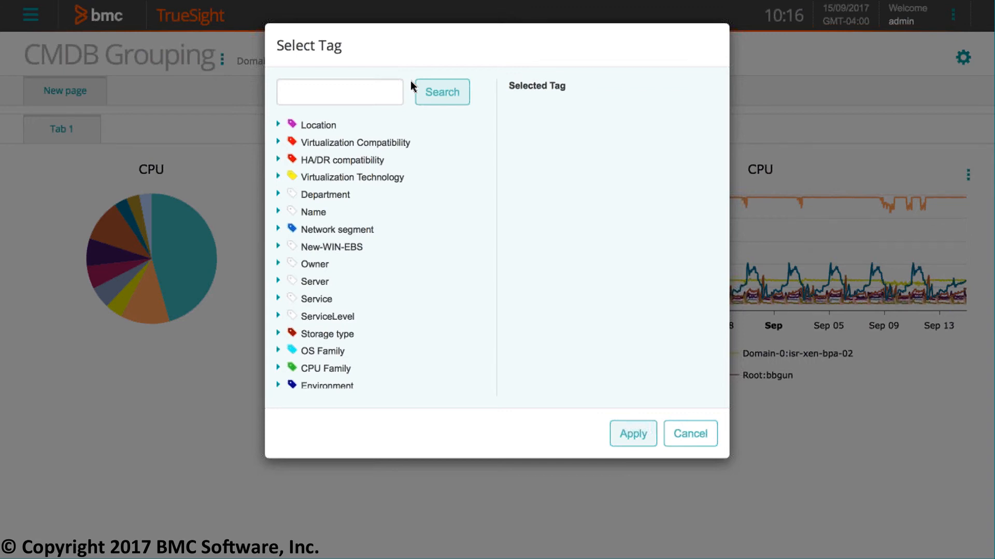
pyautogui.scroll(-2, 384, 313)
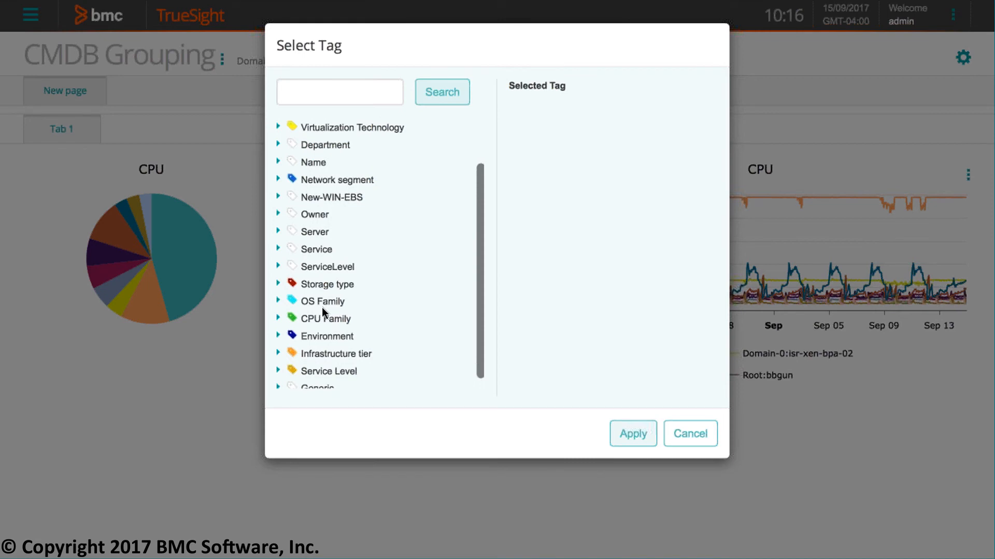
pyautogui.click(278, 301)
pyautogui.scroll(-3, 411, 311)
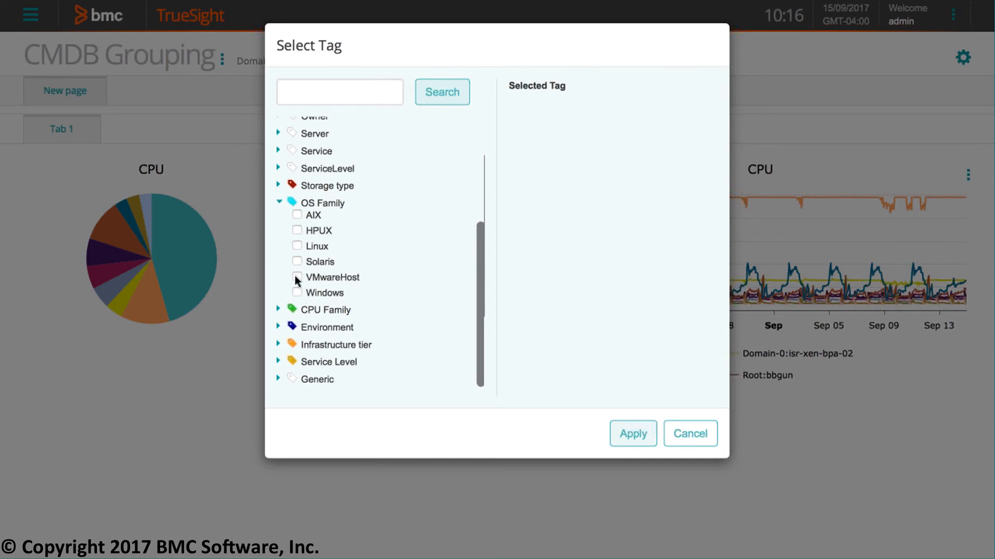
pyautogui.scroll(1, 294, 276)
pyautogui.click(296, 311)
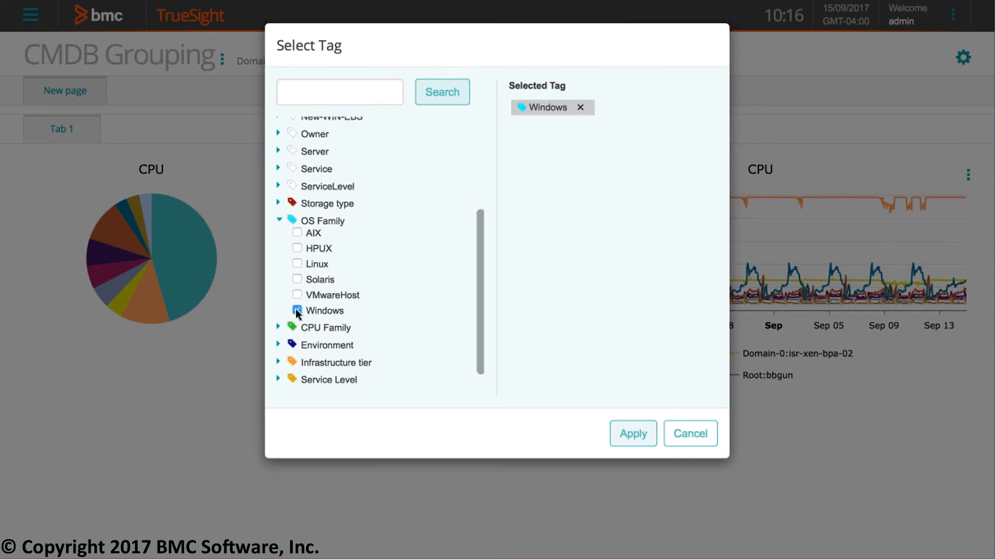
pyautogui.click(633, 434)
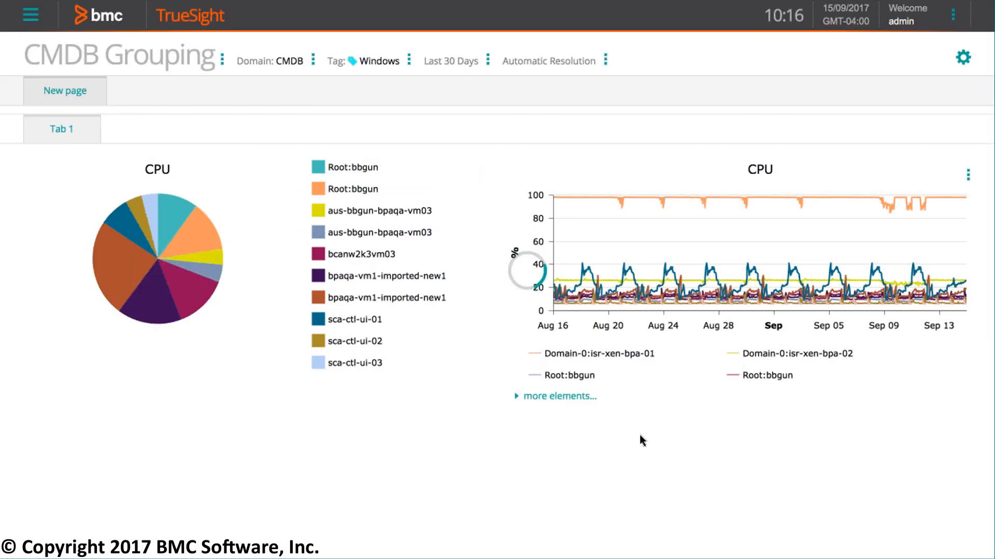